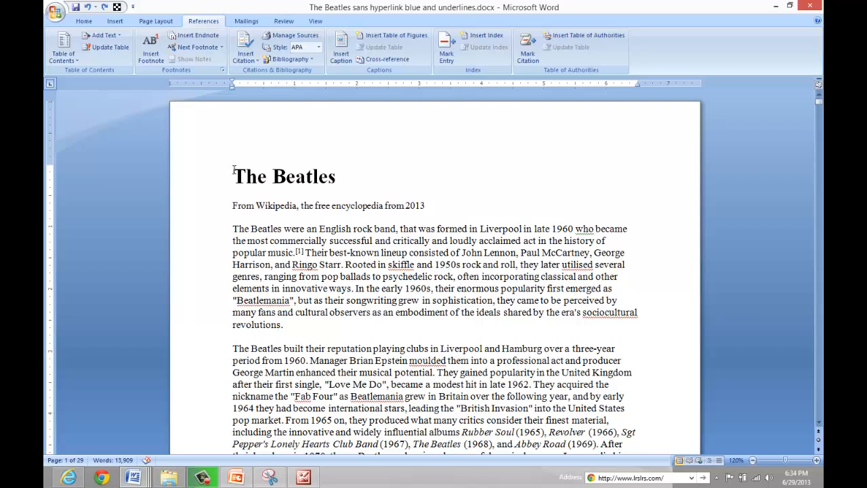
Jump between the end and the start of the document.
scroll(233, 170, "down", 4)
scroll(234, 169, "up", 4)
key("ctrl+End")
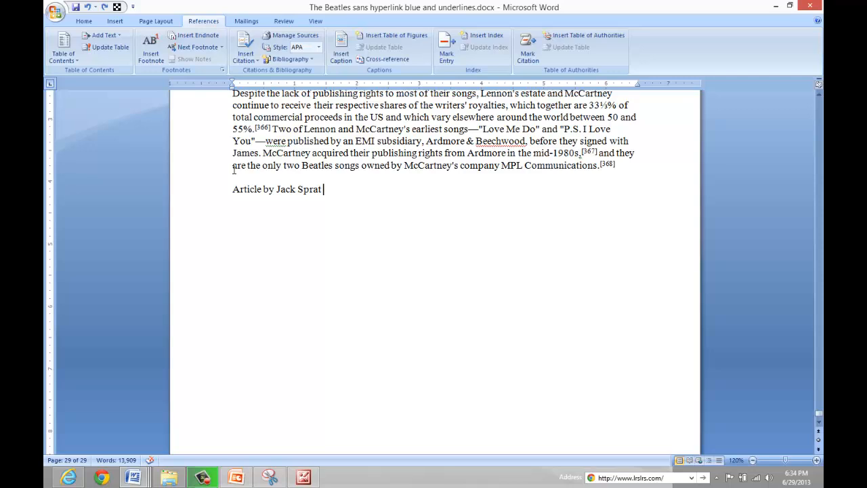
key("ctrl+Home")
key("ctrl+End")
key("ctrl+Home")
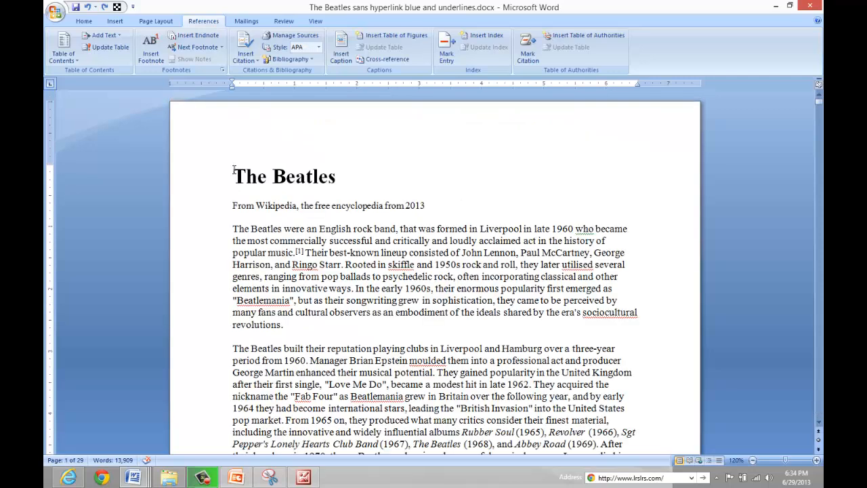
Move the cursor line by line and word by word through the opening text.
key("Down")
key("Down")
key("ctrl+Right")
key("ctrl+Right")
key("ctrl+Right")
key("ctrl+Right")
key("ctrl+Right")
key("ctrl+Left")
key("ctrl+Left")
key("ctrl+Left")
key("ctrl+Left")
key("Up")
key("Up")
key("Up")
key("Home")
key("ctrl+Right")
key("ctrl+Right")
key("ctrl+Right")
key("ctrl+Right")
key("ctrl+Right")
key("ctrl+Right")
key("ctrl+Right")
scroll(233, 175, "down", 6)
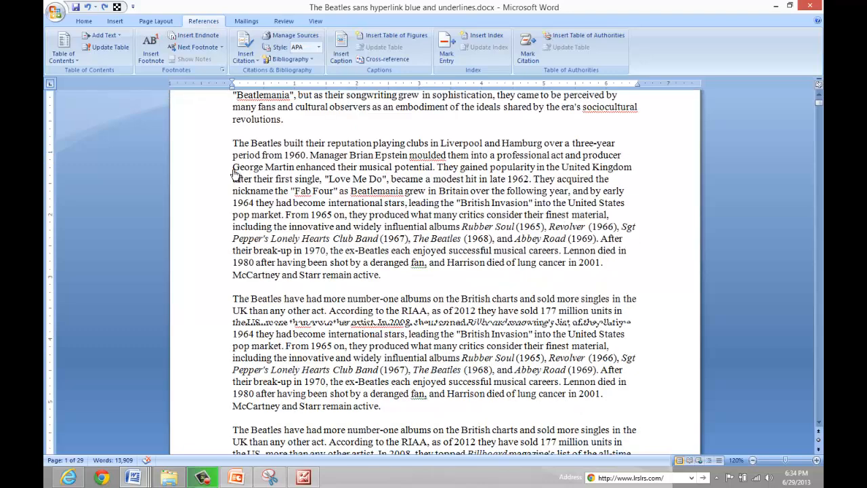
Jump the cursor paragraph by paragraph down the first page.
key("ctrl+Up")
key("ctrl+Down")
key("ctrl+Down")
key("ctrl+Down")
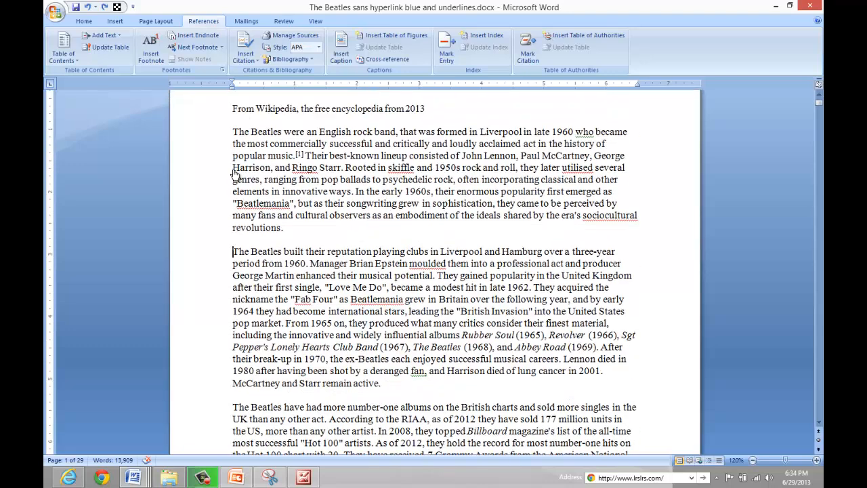
Jump page by page forward through the document and back to the first page.
key("ctrl+Page_Down")
key("ctrl+Page_Down")
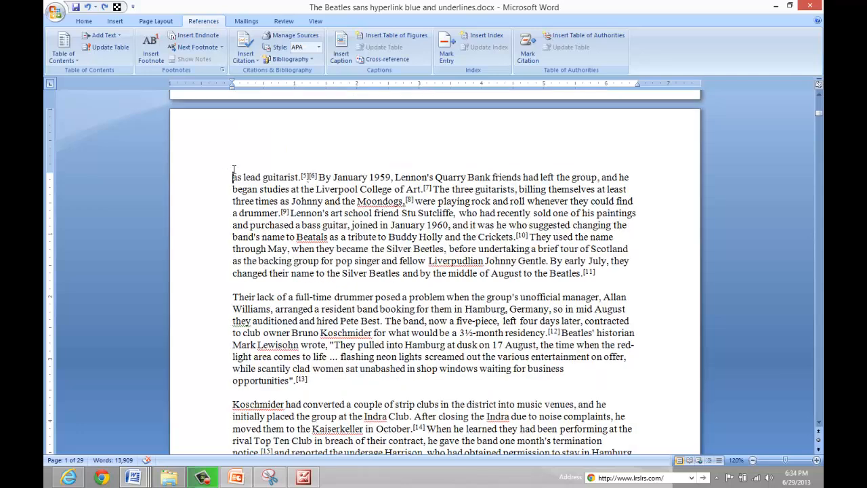
key("ctrl+Page_Down")
key("ctrl+Page_Down")
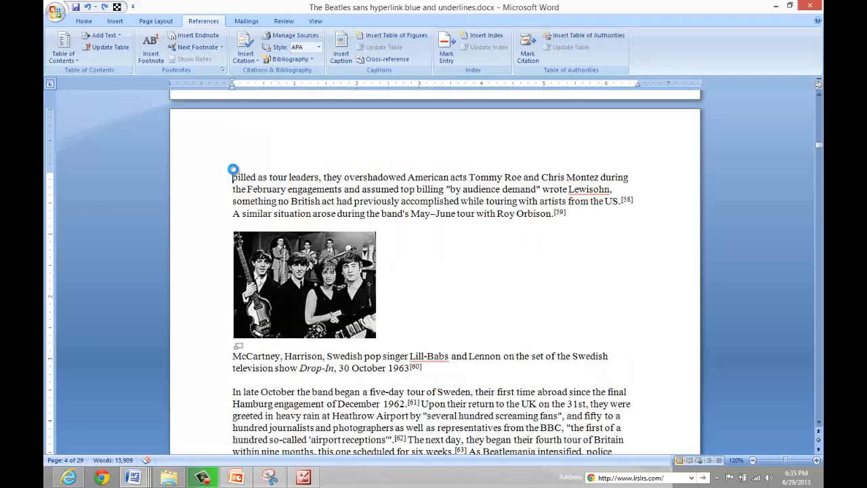
key("ctrl+Page_Up")
key("ctrl+Page_Up")
key("ctrl+Page_Up")
key("ctrl+Page_Up")
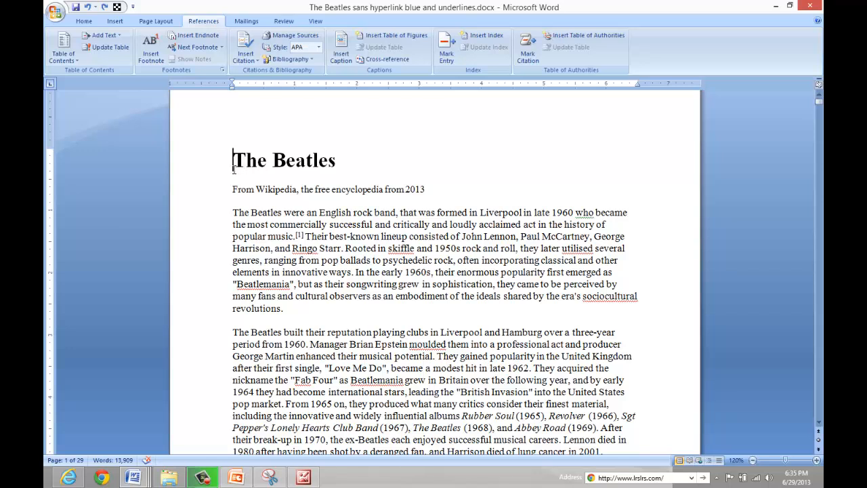
Switch through the keyboard diagram documents and return to the article.
key("alt+Tab")
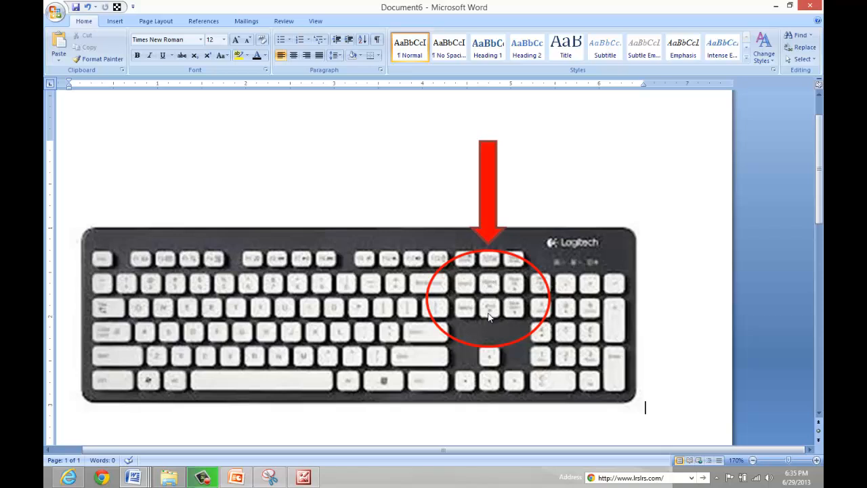
key("alt+Tab")
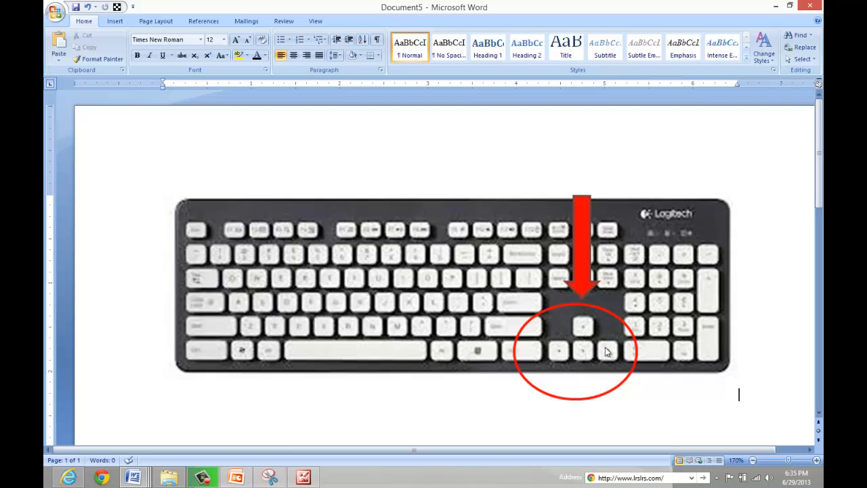
key("alt+Tab")
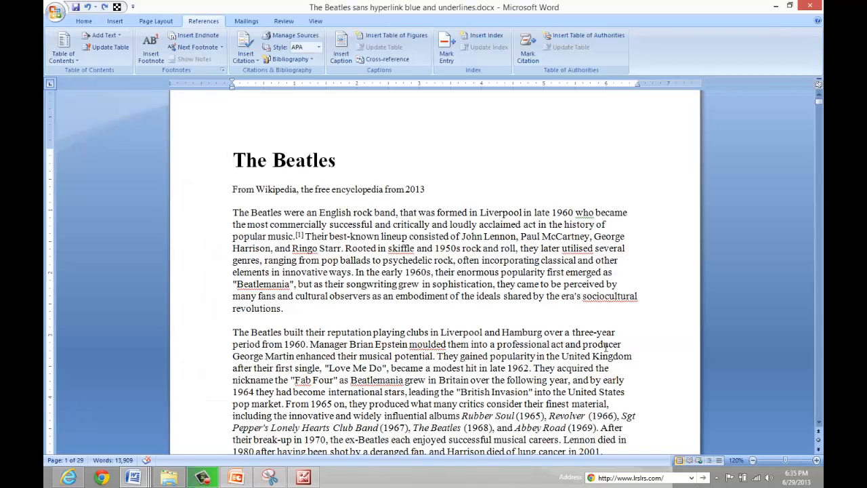
Move the cursor around the opening lines with the arrow keys.
key("Down")
key("Down")
key("Down")
key("Down")
key("Down")
key("Right")
key("Up")
key("Left")
key("Right")
key("Up")
key("Left")
key("Left")
key("Left")
key("Left")
key("Left")
key("Left")
key("Left")
key("Left")
key("Left")
key("Left")
key("Left")
key("Left")
key("Left")
key("Left")
key("Left")
key("Left")
key("Left")
key("Left")
key("Left")
key("Right")
key("Right")
key("Right")
key("Right")
key("Right")
key("Right")
key("Left")
key("Left")
key("Left")
key("Left")
Insert "known to be" after "were" in the opening sentence.
key("Right")
key("Right")
key("Right")
type("known ")
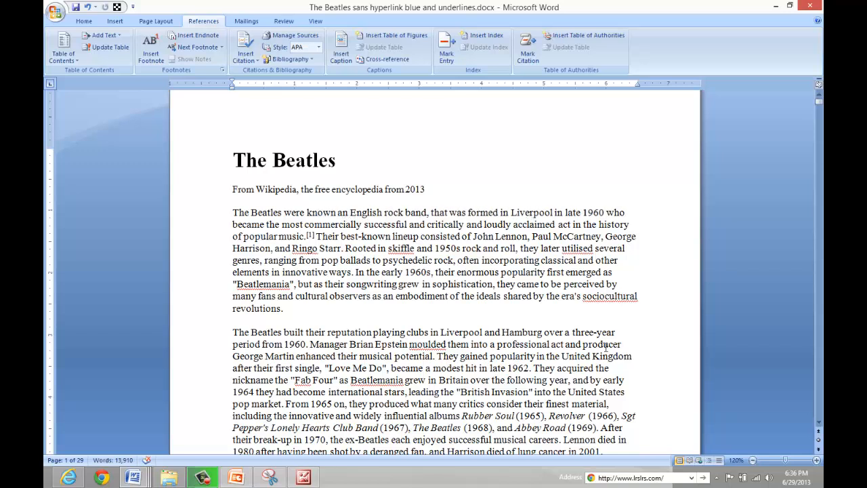
type("to be")
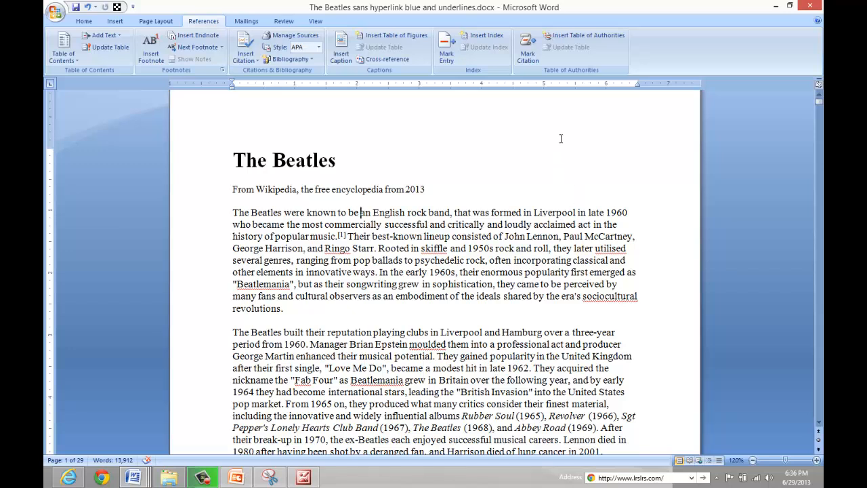
key("Right")
key("Right")
key("Right")
key("Right")
key("Right")
key("Right")
key("Left")
key("Left")
key("Left")
key("alt+Tab")
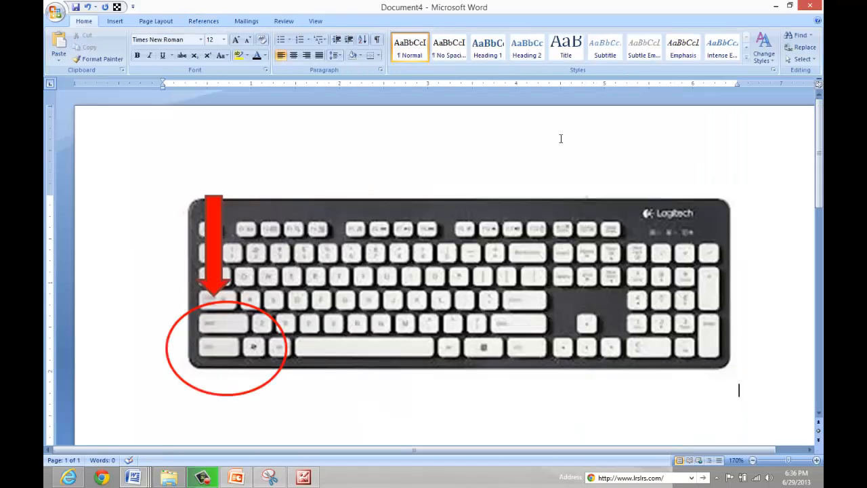
key("alt+Tab")
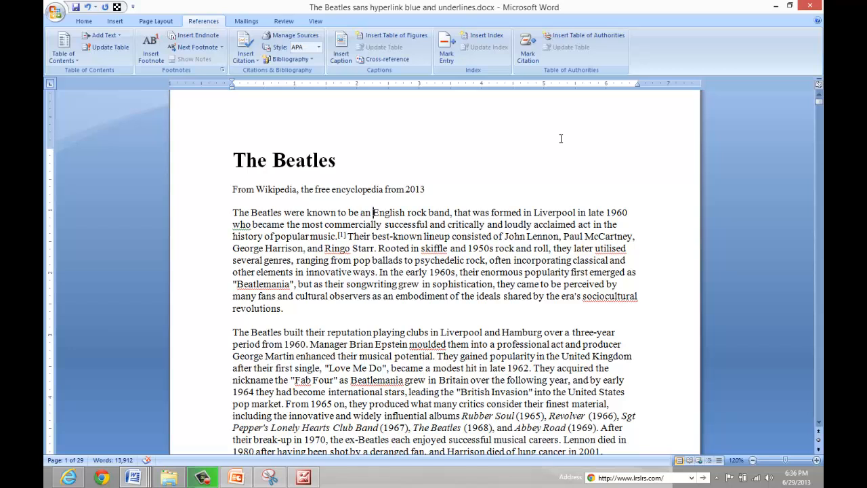
Insert ", England," after "Liverpool" in the opening sentence.
key("ctrl+Right")
key("ctrl+Right")
key("ctrl+Right")
key("ctrl+Right")
key("ctrl+Right")
key("ctrl+Right")
key("ctrl+Left")
key("ctrl+Left")
key("ctrl+Left")
key("ctrl+Left")
key("ctrl+Left")
key("ctrl+Left")
key("ctrl+Right")
key("ctrl+Right")
key("ctrl+Right")
key("ctrl+Right")
key("ctrl+Right")
key("ctrl+Right")
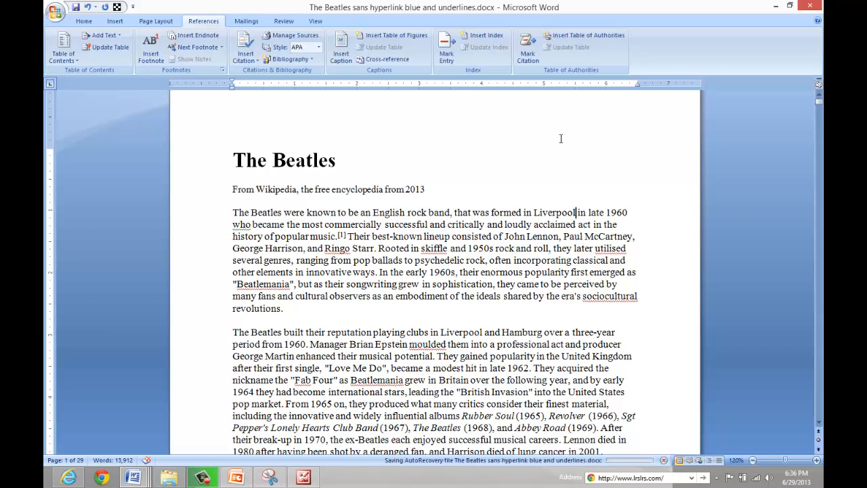
type(", Englan")
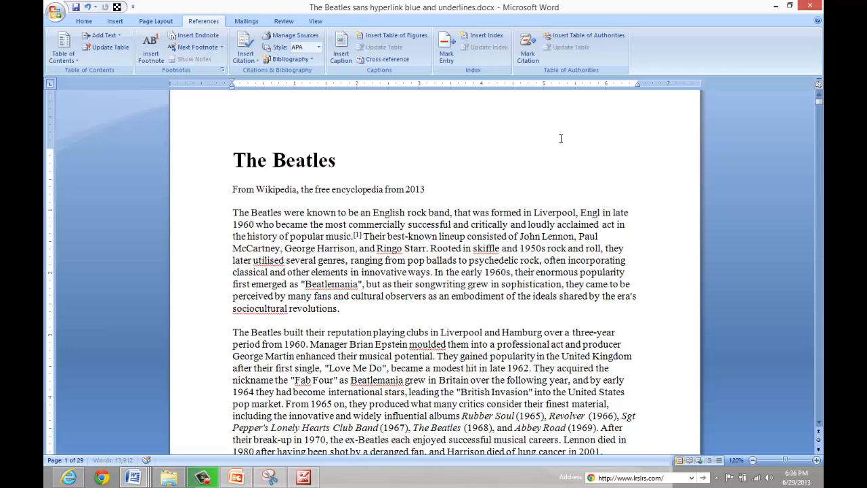
type("d,")
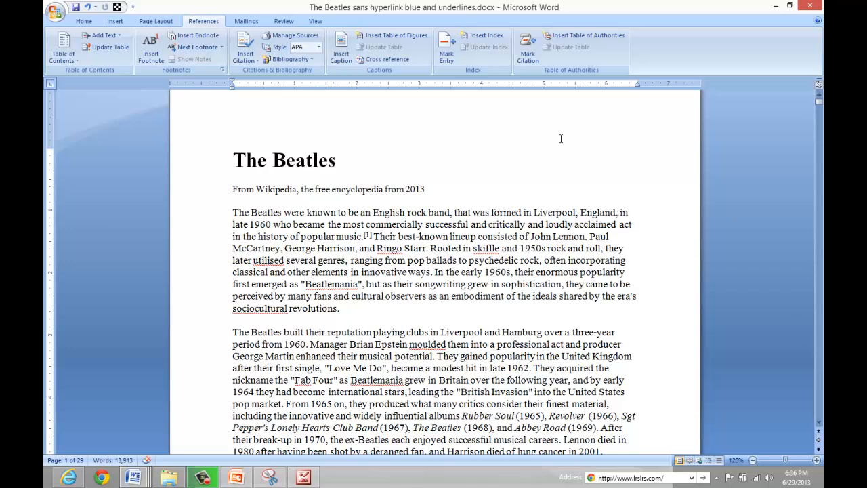
Move the cursor around the first paragraph with the arrow keys.
key("Down")
key("Down")
key("Left")
key("Left")
key("Left")
key("Up")
key("Up")
key("Down")
Jump paragraph by paragraph down the opening pages and back up to the top.
key("ctrl+Down")
key("ctrl+Down")
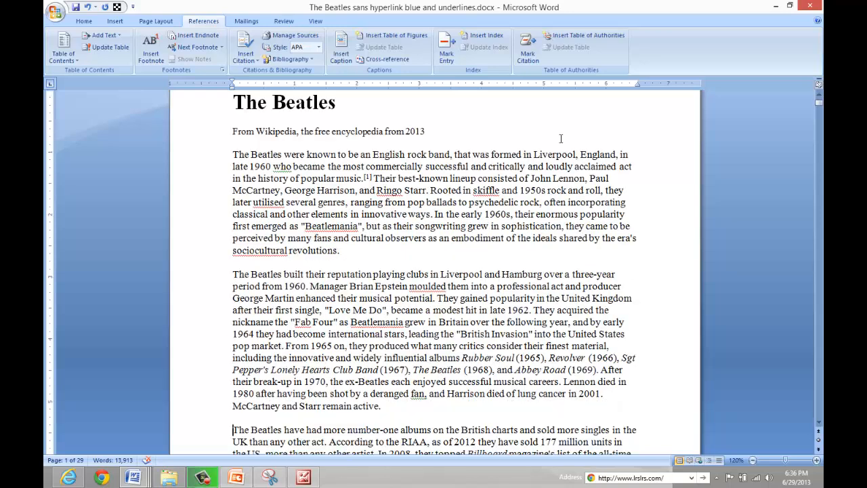
key("ctrl+Down")
key("ctrl+Down")
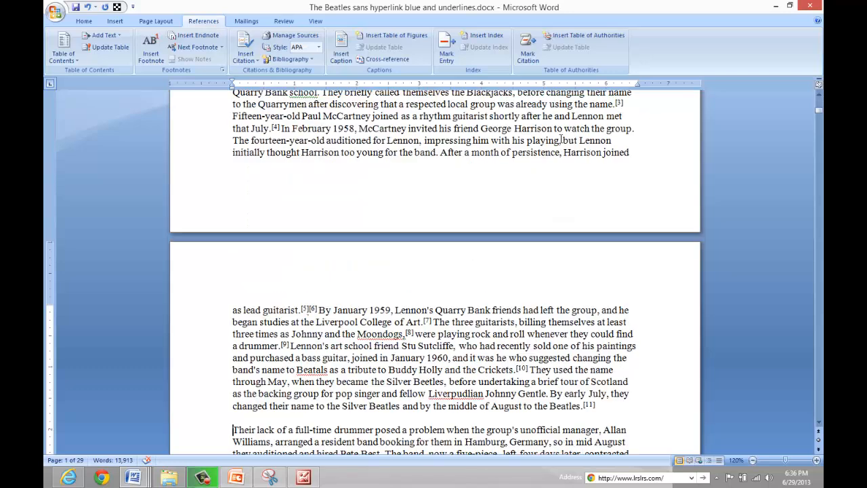
key("ctrl+Up")
key("ctrl+Up")
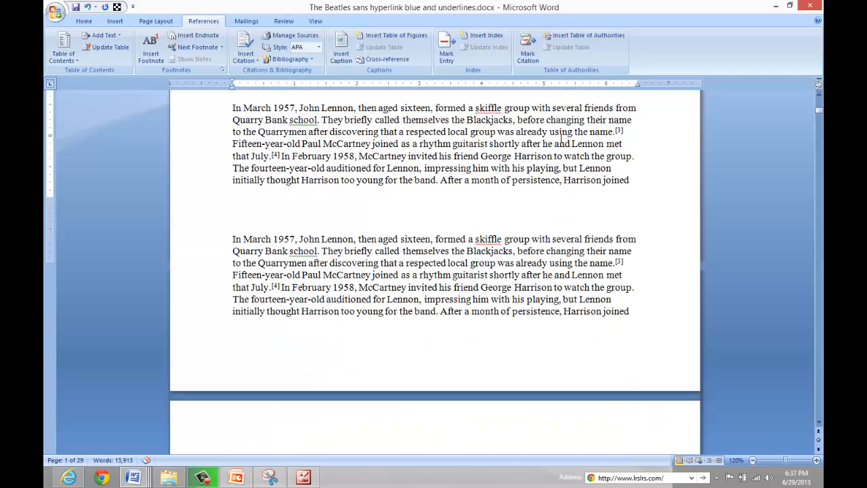
key("ctrl+Up")
key("ctrl+Up")
key("ctrl+Up")
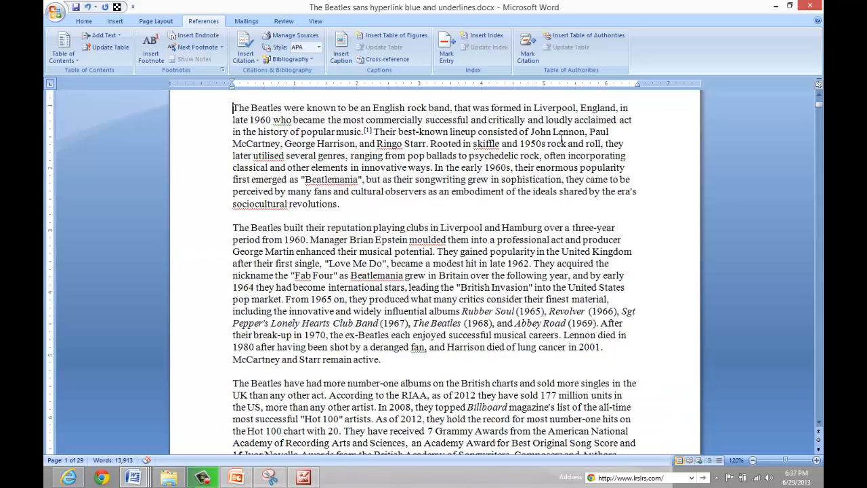
key("ctrl+Up")
key("ctrl+Down")
key("ctrl+Down")
key("ctrl+Down")
key("ctrl+Down")
key("ctrl+Down")
key("ctrl+Down")
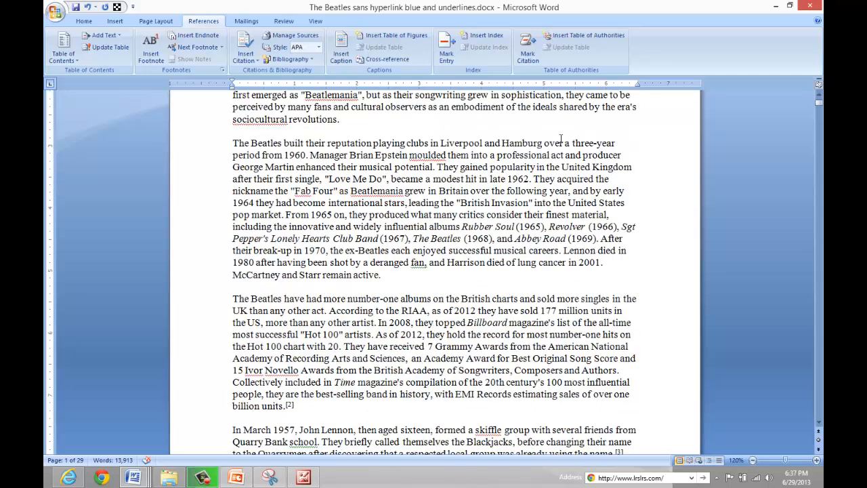
key("ctrl+Up")
key("ctrl+Up")
key("ctrl+Up")
key("ctrl+Up")
key("ctrl+Up")
key("ctrl+Up")
key("ctrl+Down")
key("ctrl+Down")
key("ctrl+Down")
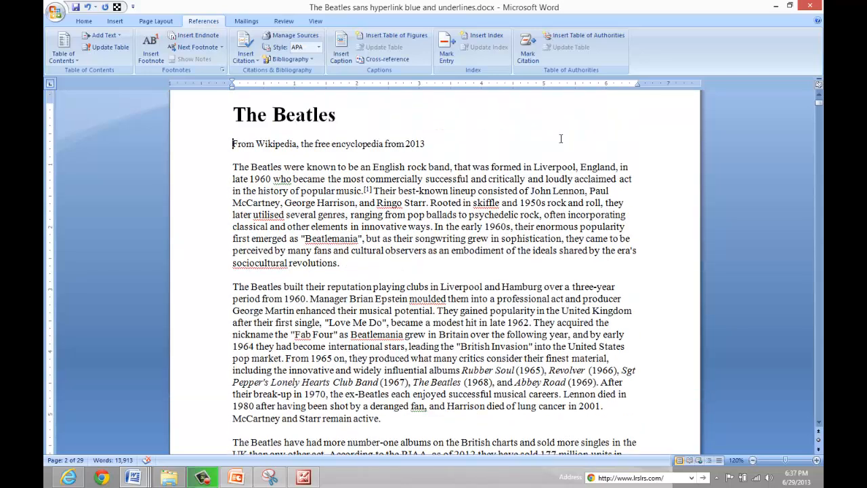
key("ctrl+Down")
key("ctrl+Up")
key("ctrl+Up")
key("ctrl+Up")
Switch to the keyboard diagram document and back to the article.
key("alt+Tab")
key("alt+Tab")
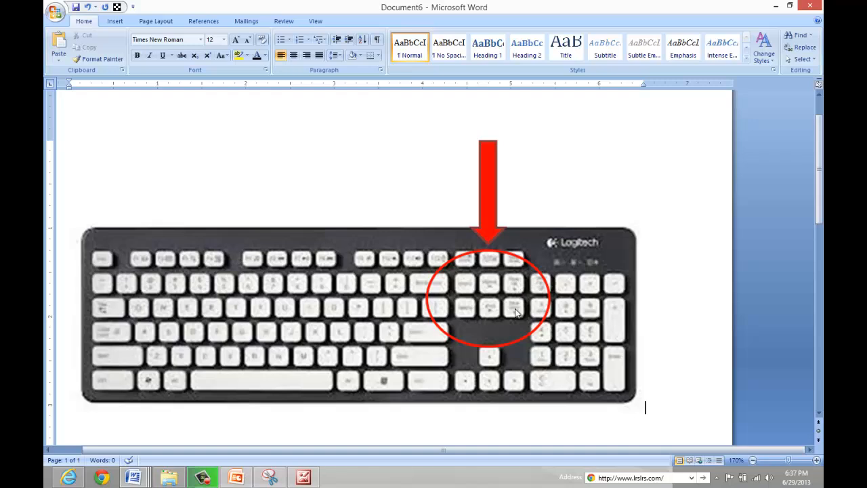
key("alt+Tab")
key("alt+Tab")
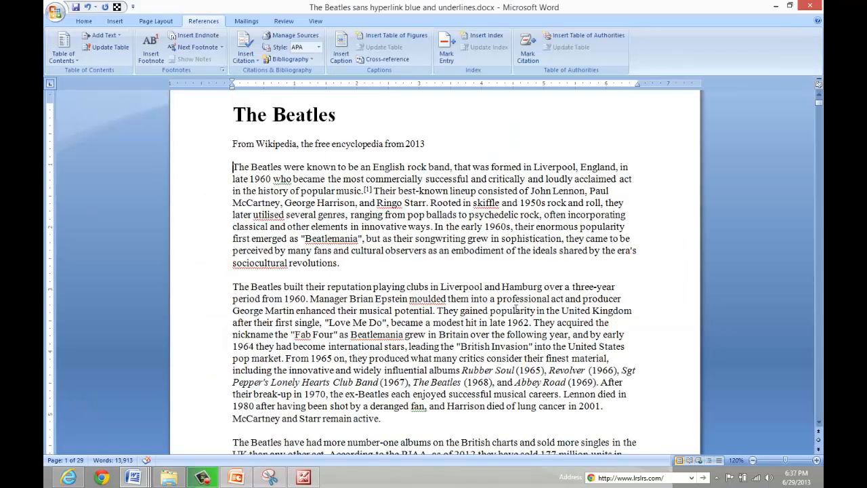
Move screen by screen down through the document and back up to the title.
key("Up")
key("Up")
key("Page_Down")
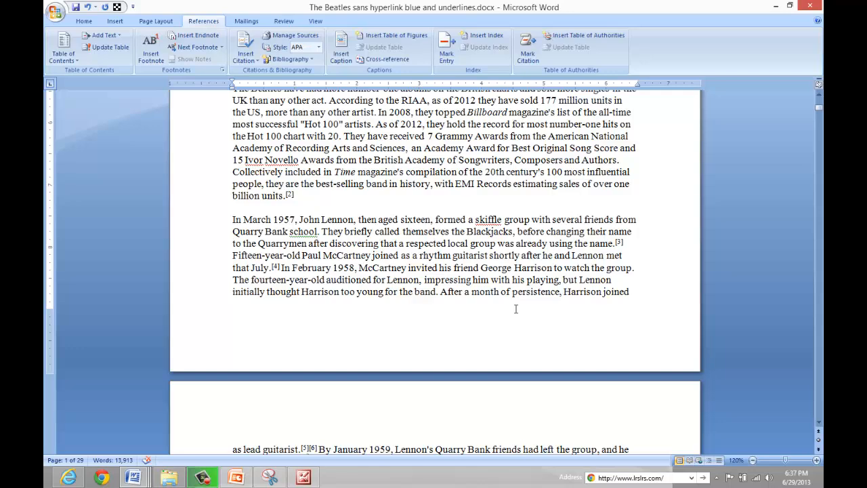
key("ctrl+Page_Down")
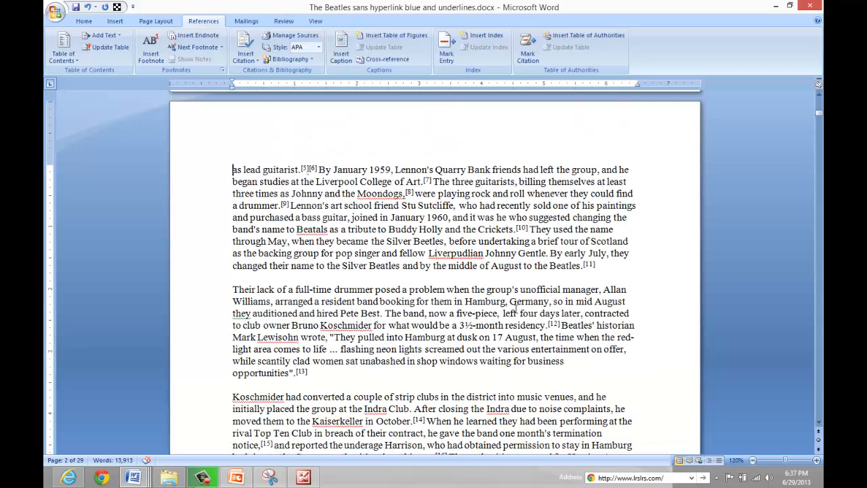
key("Page_Down")
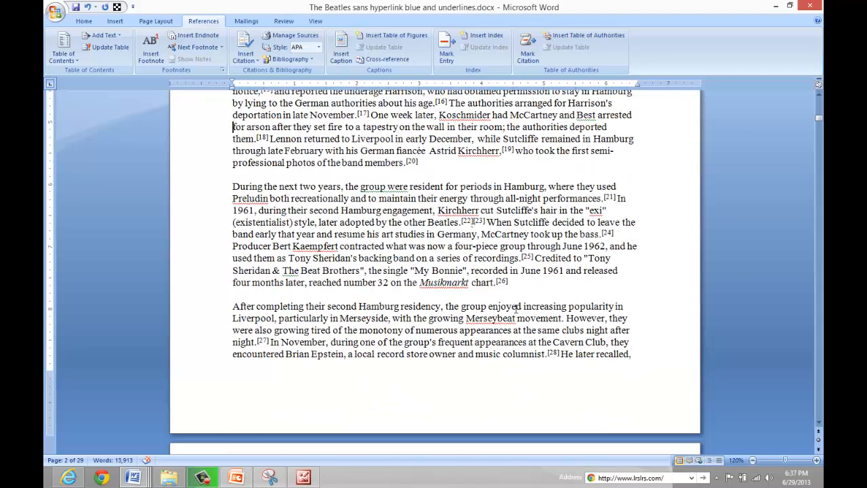
key("Page_Down")
key("Page_Down")
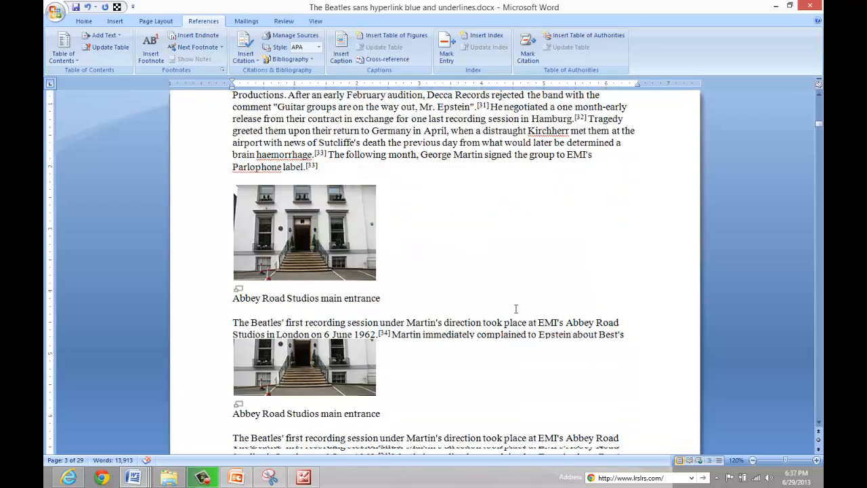
key("Page_Down")
key("Page_Down")
key("Page_Down")
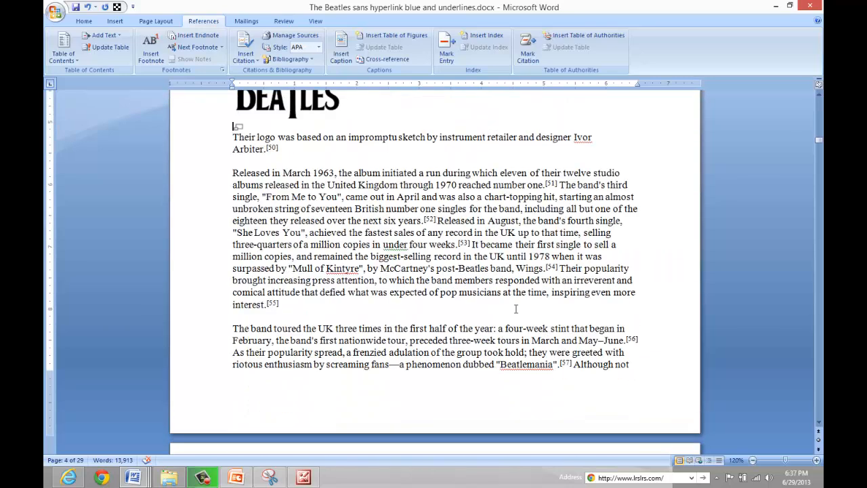
key("Page_Down")
key("Page_Down")
key("Page_Down")
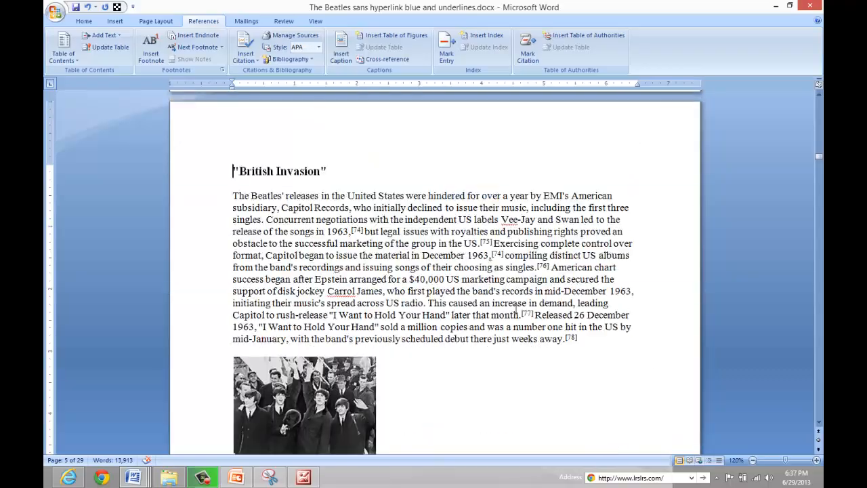
key("Page_Up")
key("Page_Up")
key("Page_Up")
key("Page_Up")
key("Page_Up")
key("Page_Up")
key("Page_Up")
key("Page_Up")
key("Page_Up")
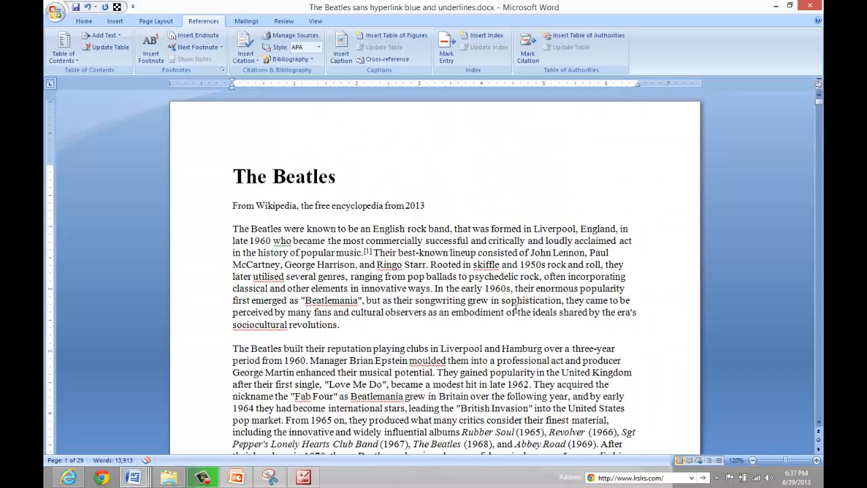
Return to the article from the keyboard diagram and jump to the next page.
key("alt+Tab")
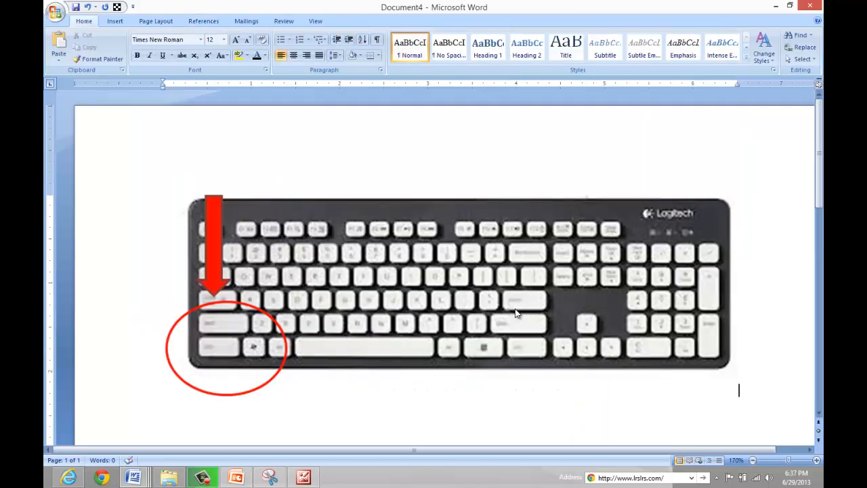
key("alt+Tab")
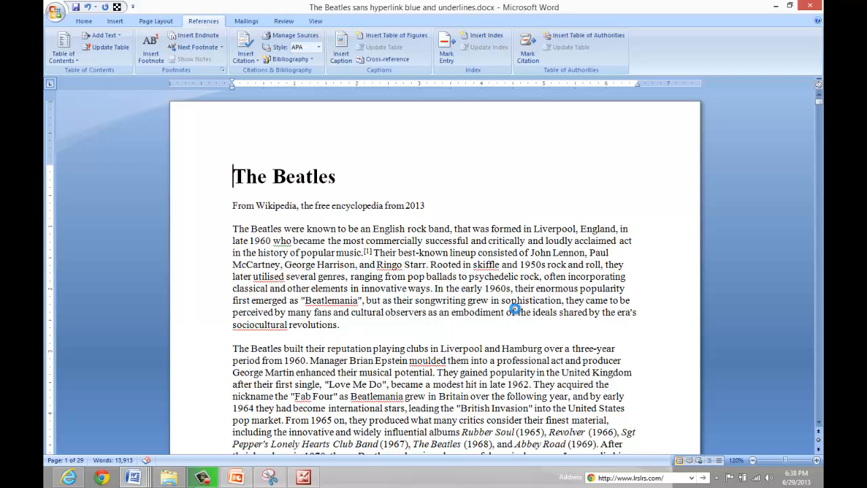
key("ctrl+Page_Down")
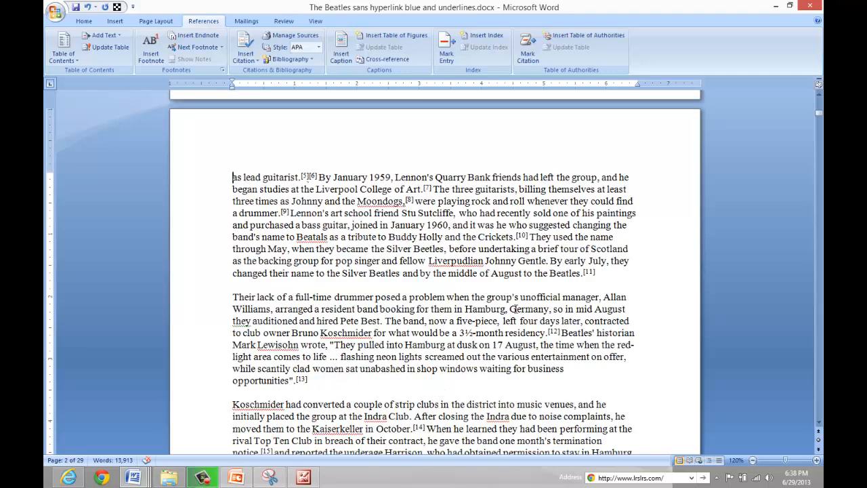
Jump page by page down through the article and back up to the title, twice.
key("ctrl+Page_Down")
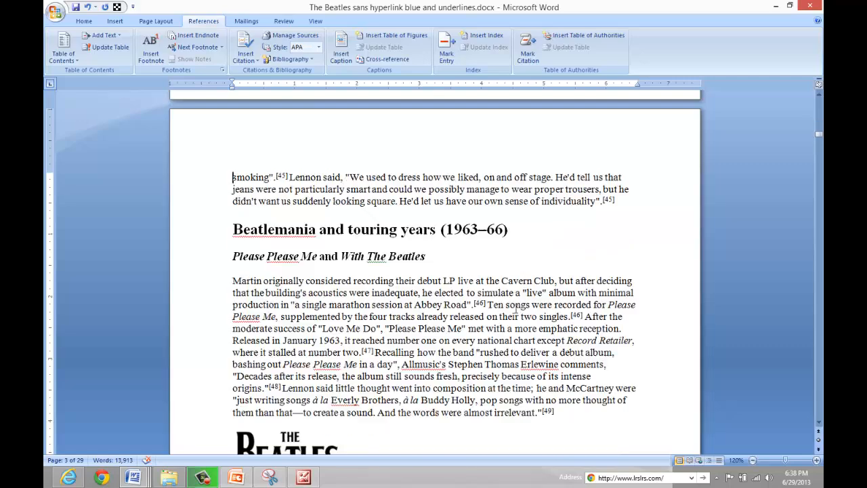
key("ctrl+Page_Down")
key("ctrl+Page_Down")
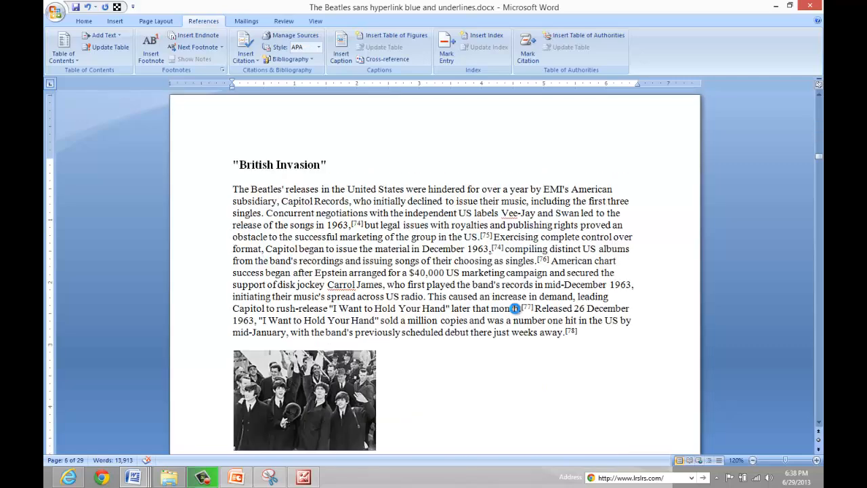
key("ctrl+Page_Down")
key("ctrl+Page_Down")
key("ctrl+Page_Down")
key("ctrl+Page_Up")
key("ctrl+Page_Up")
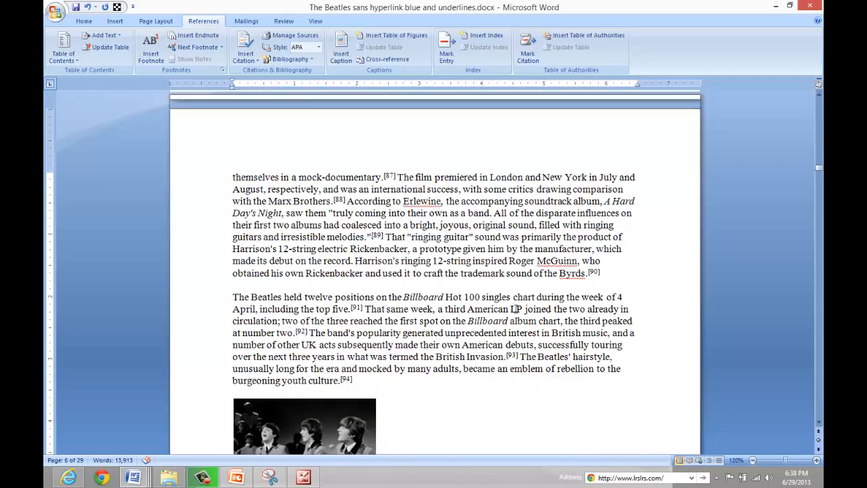
key("ctrl+Page_Up")
key("ctrl+Page_Up")
key("ctrl+Page_Up")
key("ctrl+Page_Up")
key("ctrl+Page_Up")
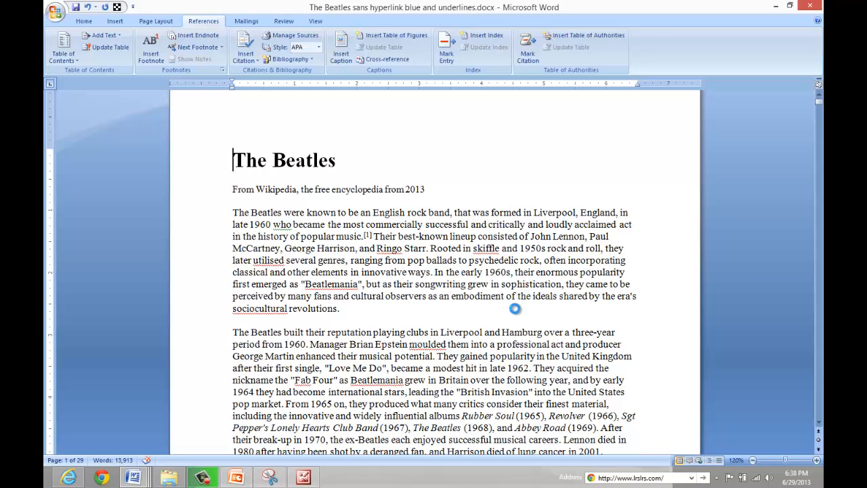
key("ctrl+Page_Down")
key("ctrl+Page_Down")
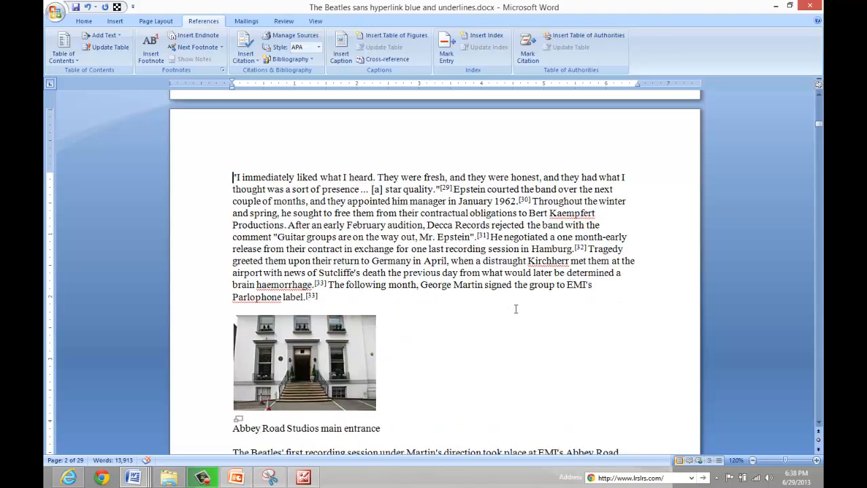
key("ctrl+Page_Down")
key("ctrl+Page_Down")
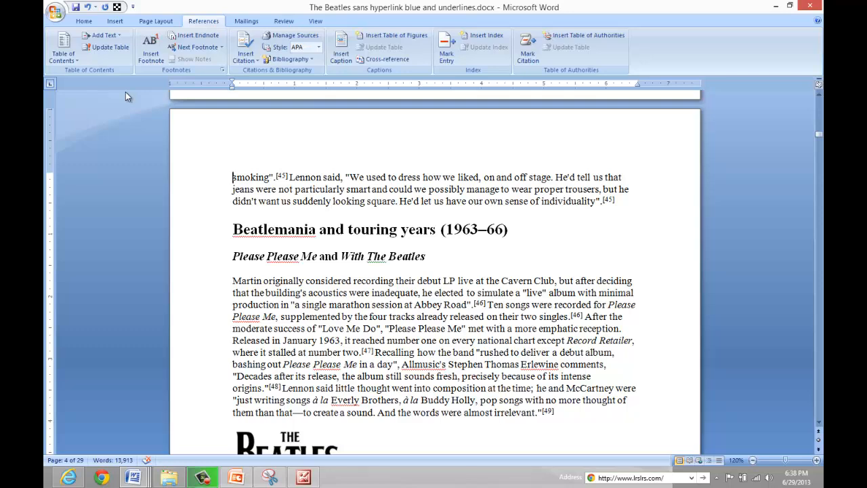
key("ctrl+Page_Up")
key("ctrl+Page_Up")
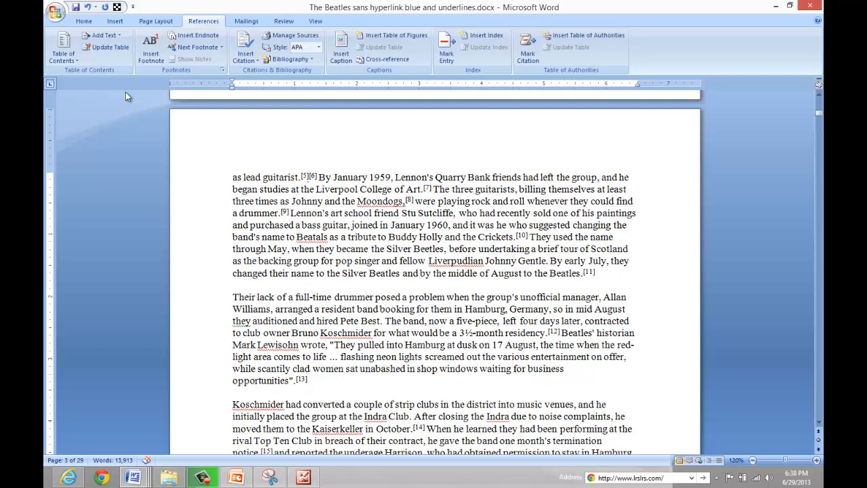
key("ctrl+Page_Up")
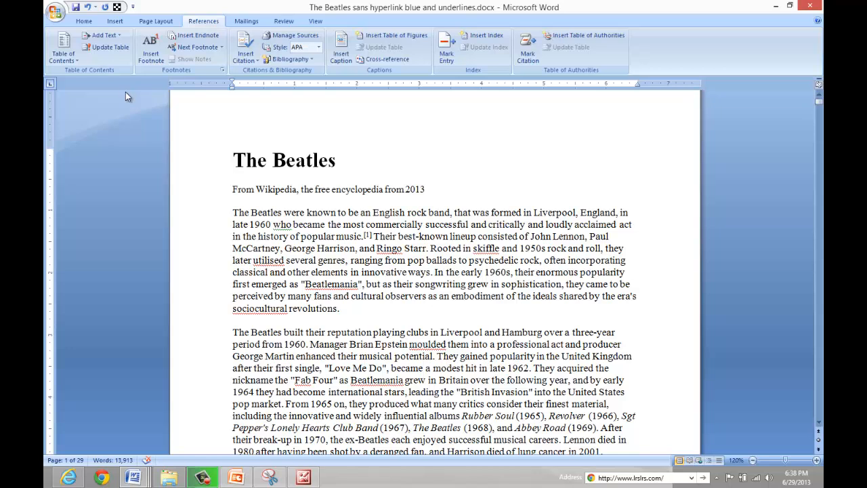
Switch to the keyboard diagram document and back to the article.
key("alt+Tab")
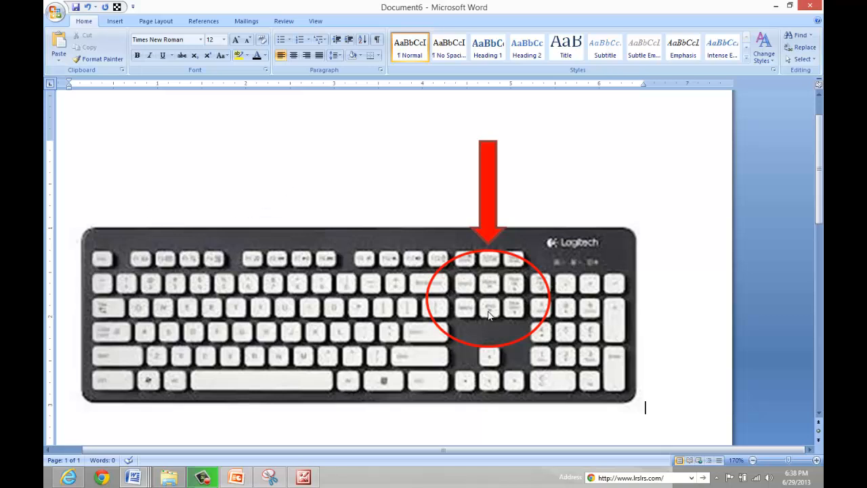
key("alt+Tab")
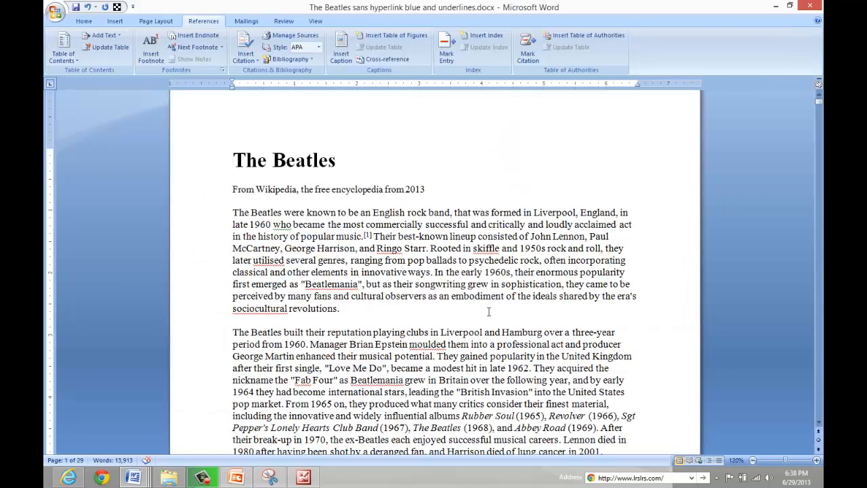
Move the cursor around the subtitle line by character, by line and by word in both directions.
key("Right")
key("Left")
key("End")
key("Home")
key("Down")
key("Down")
key("Up")
key("Right")
key("Left")
key("Right")
key("Right")
key("Right")
key("Right")
key("Left")
key("Left")
key("Left")
key("Left")
key("ctrl+Right")
key("ctrl+Right")
key("ctrl+Left")
key("ctrl+Left")
Append "and earlier" to the end of the subtitle line and delete "From " at its start.
key("End")
type("and earlier")
key("Home")
key("Delete")
key("Delete")
key("Delete")
key("Delete")
key("Delete")
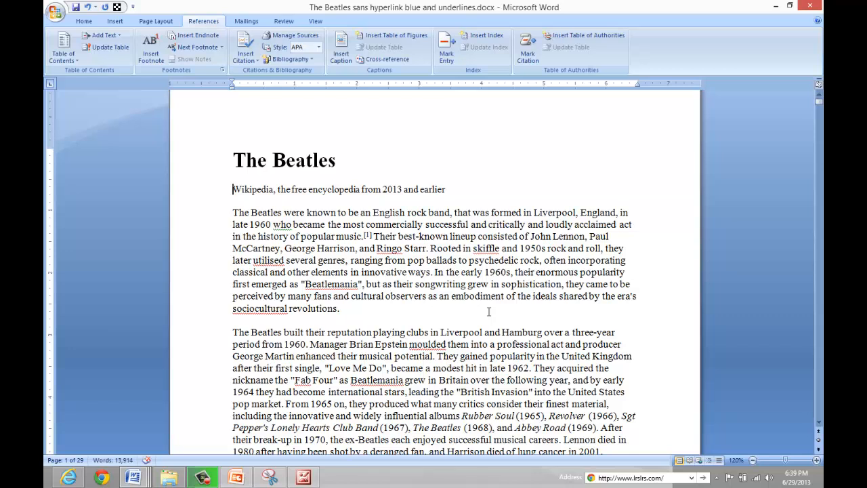
Switch over to the keyboard diagram document and return to the article.
key("alt+Tab")
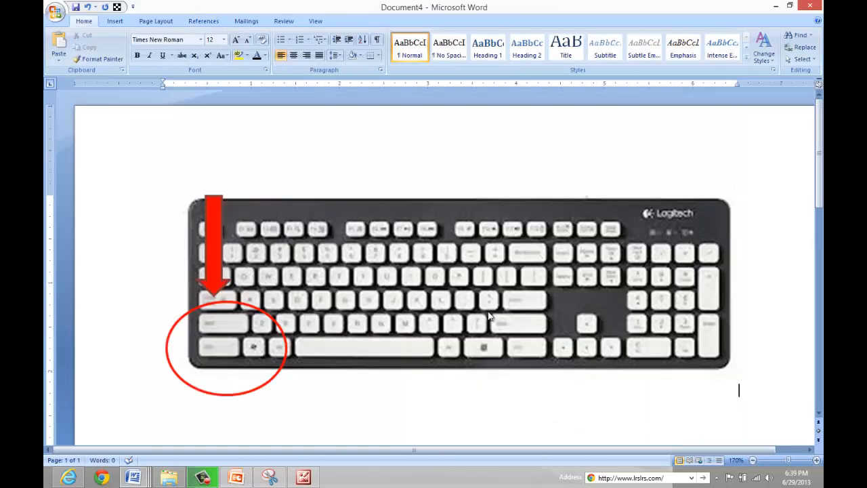
key("alt+Tab")
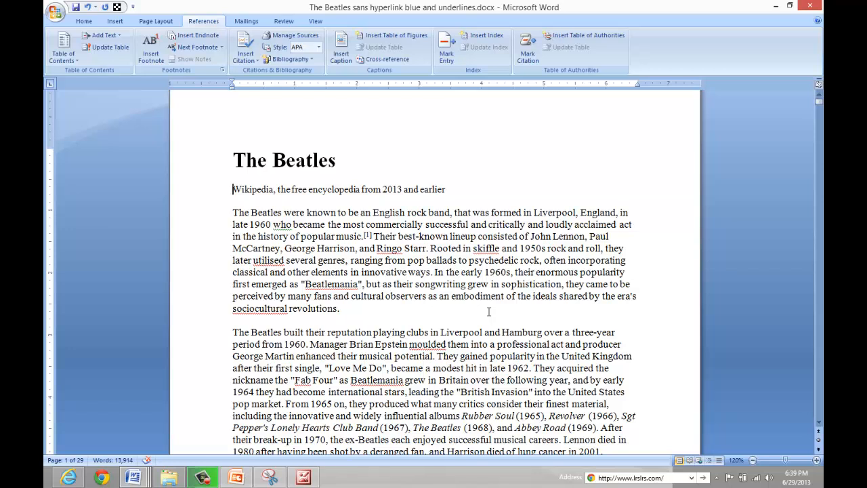
Jump between the end and the start of the document several times.
key("ctrl+End")
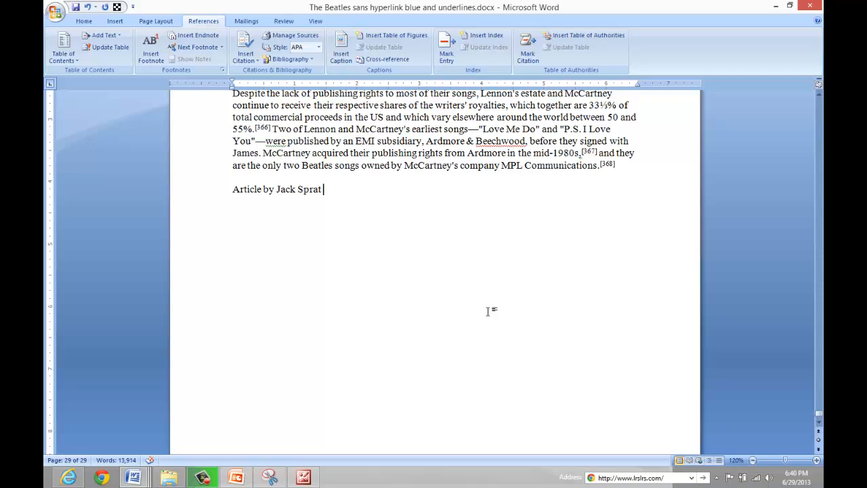
key("ctrl+Home")
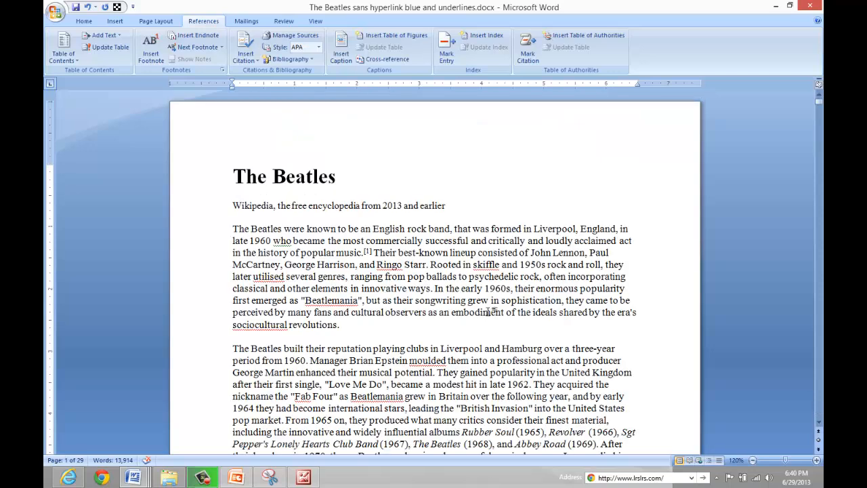
key("ctrl+End")
key("ctrl+Home")
key("ctrl+End")
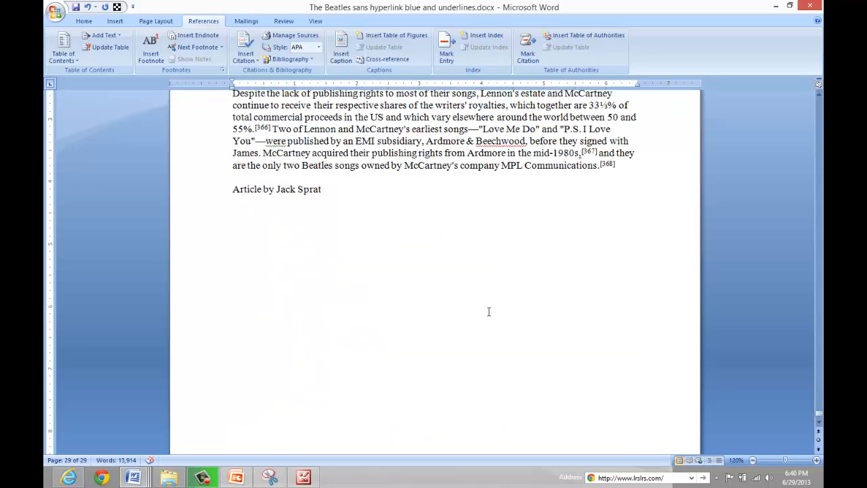
key("ctrl+Home")
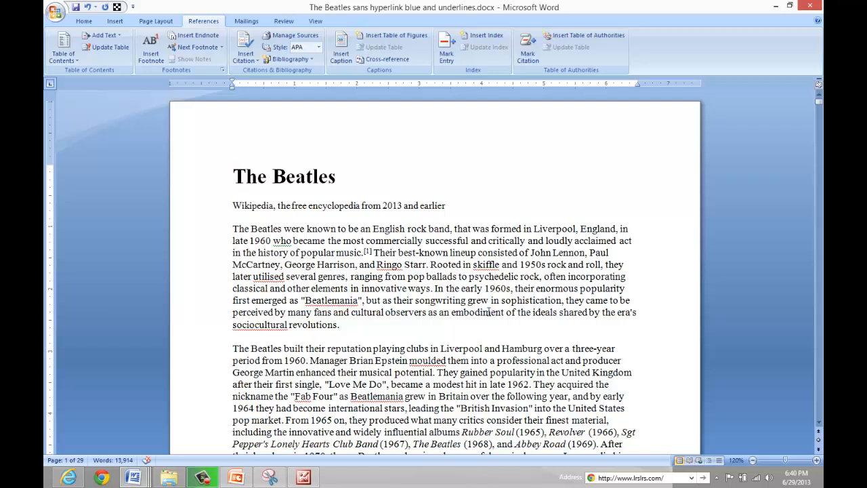
Go to page 19 of the article and close the Go To dialog.
key("ctrl+g")
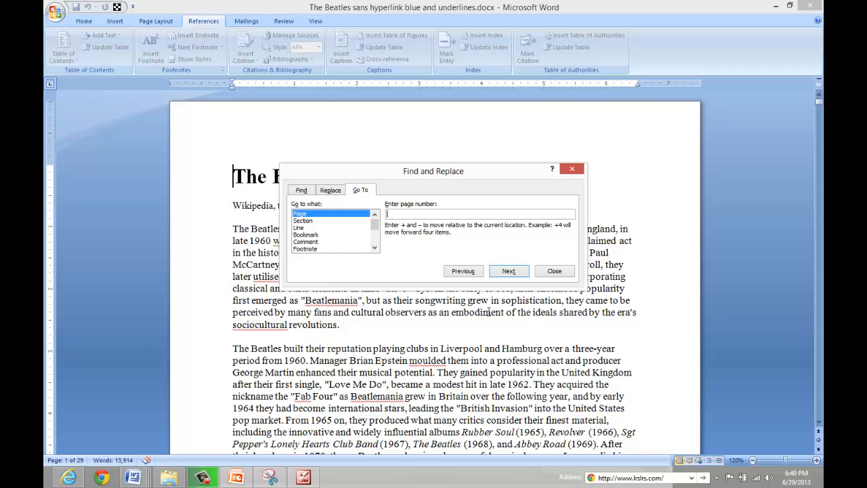
type("19")
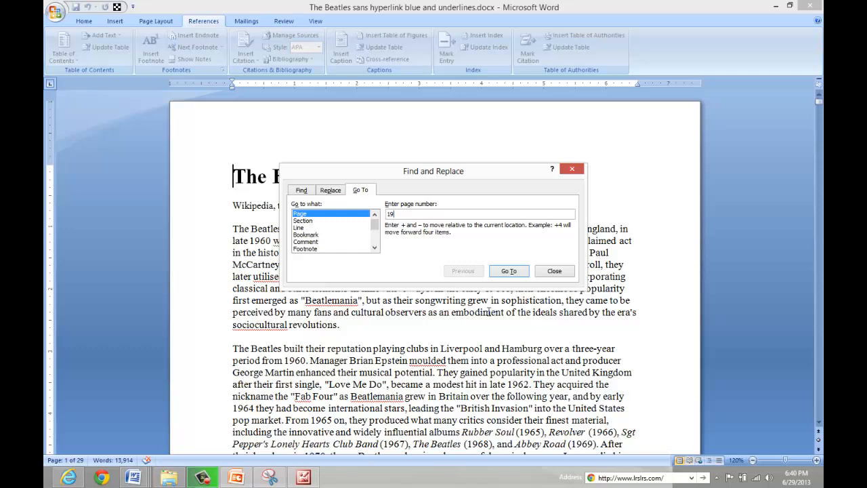
key("Return")
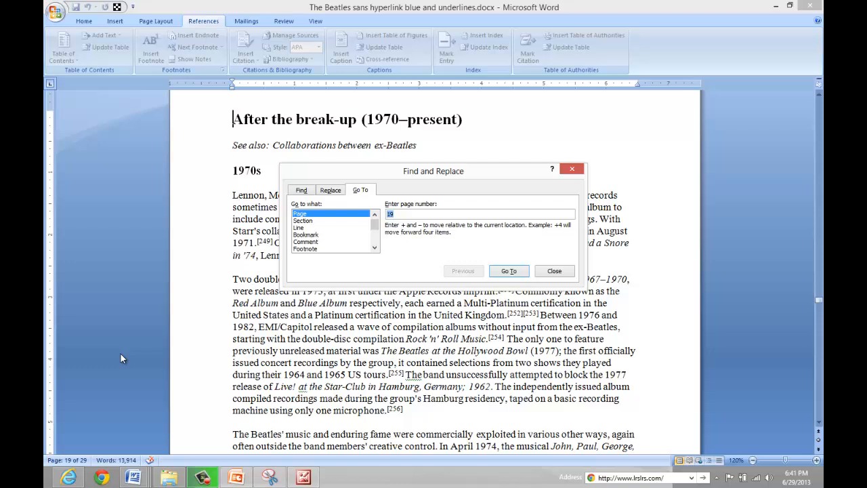
key("Escape")
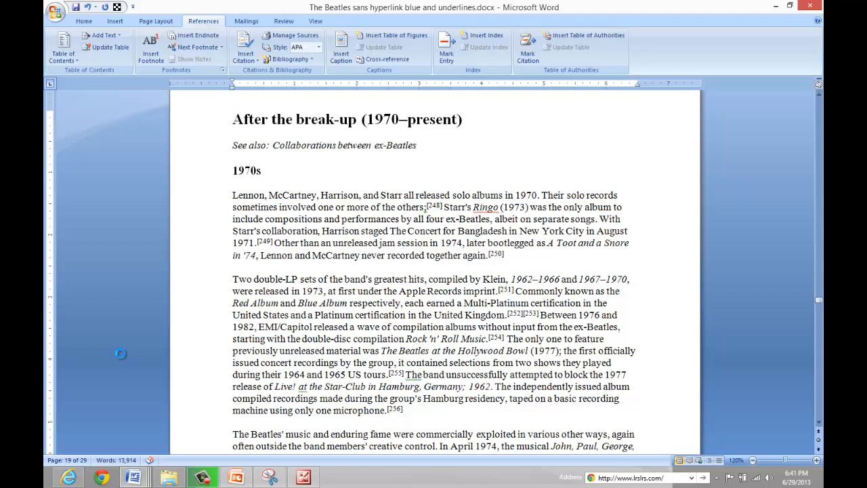
Go to page 31 of the article and close the Go To dialog.
key("ctrl+g")
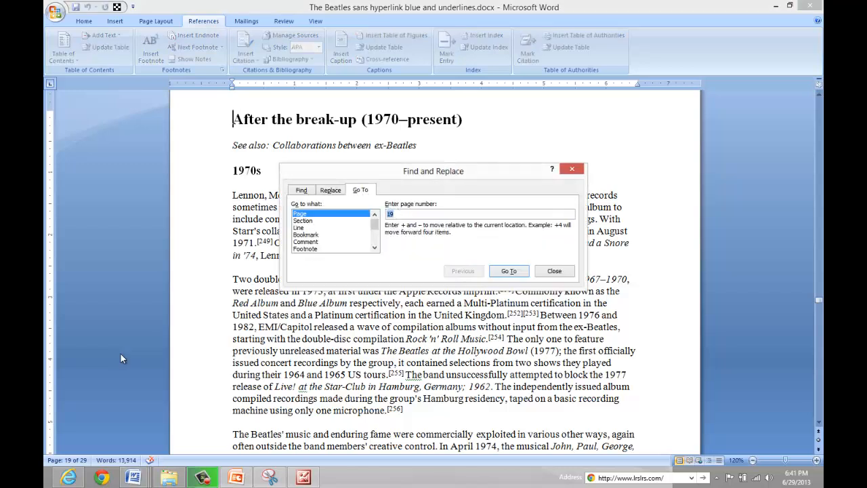
type("31")
key("Return")
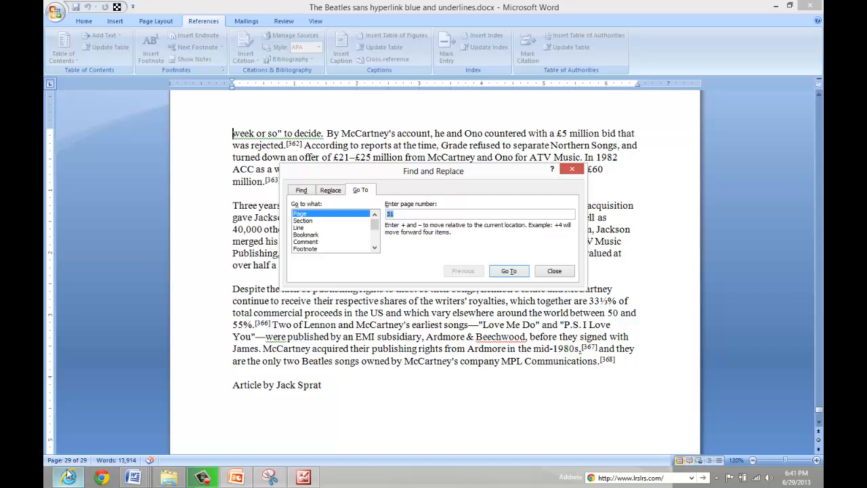
mouse_move(68, 477)
key("Escape")
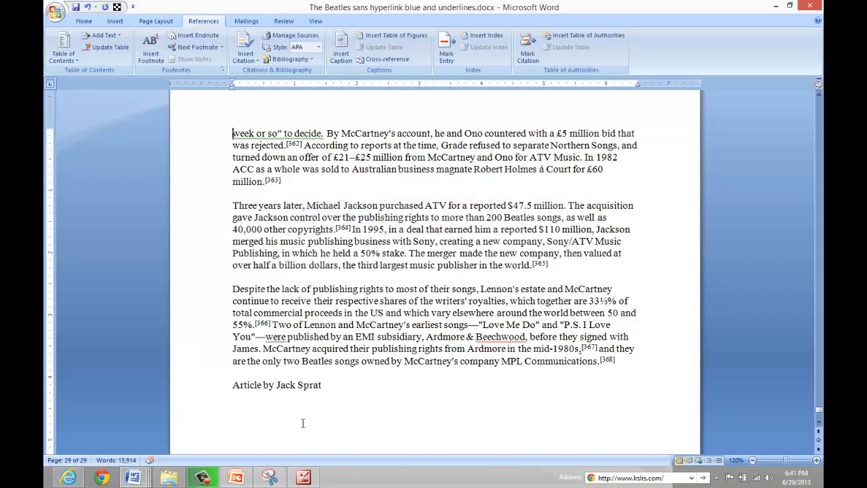
Go to page 12, close the Go To dialog, and return to the start of the document.
key("ctrl+g")
type("12")
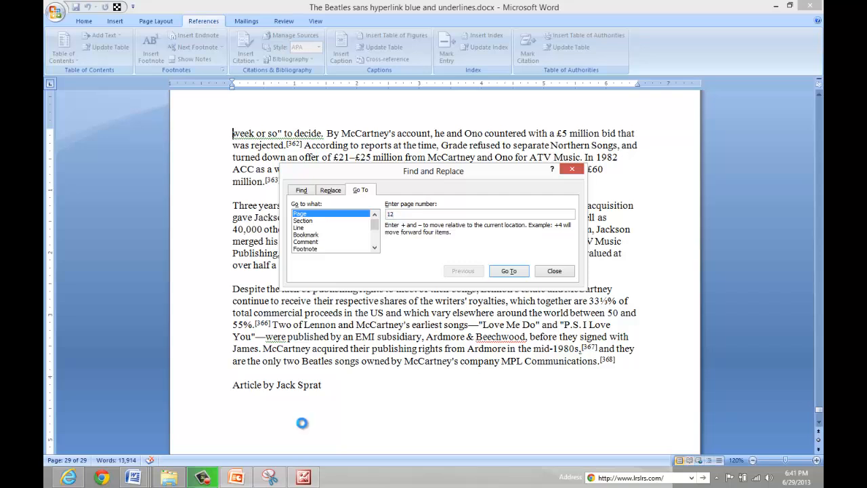
key("Tab")
key("Return")
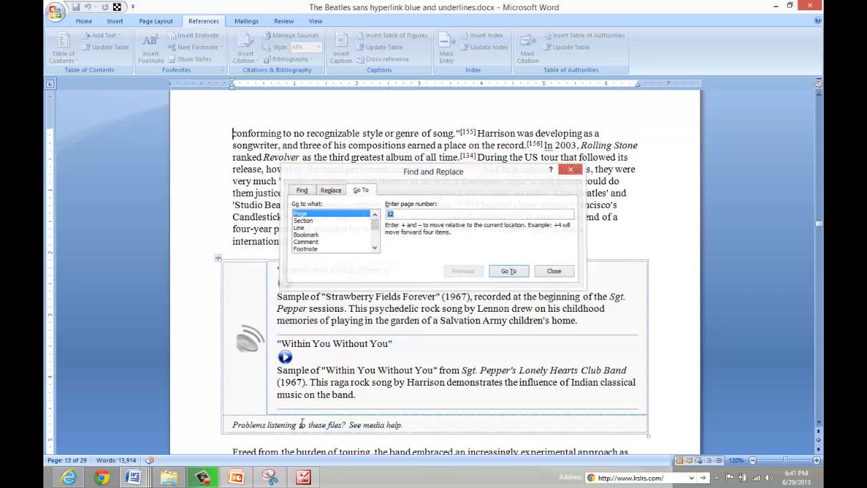
key("Escape")
key("ctrl+Home")
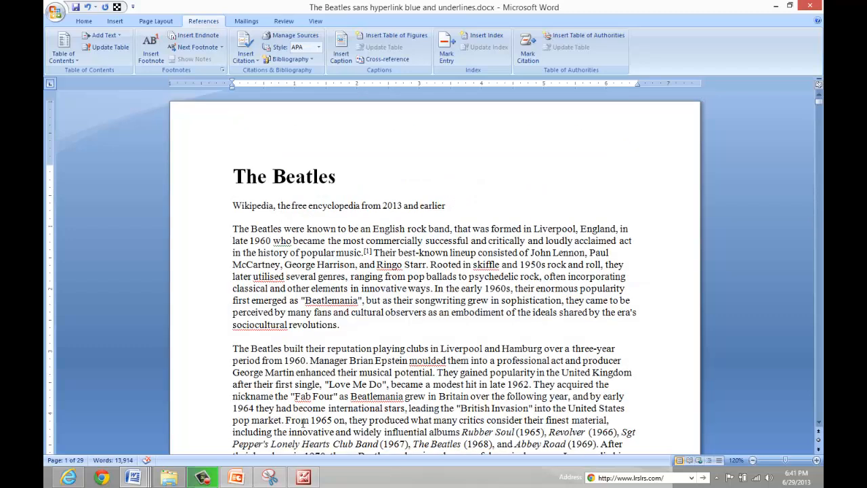